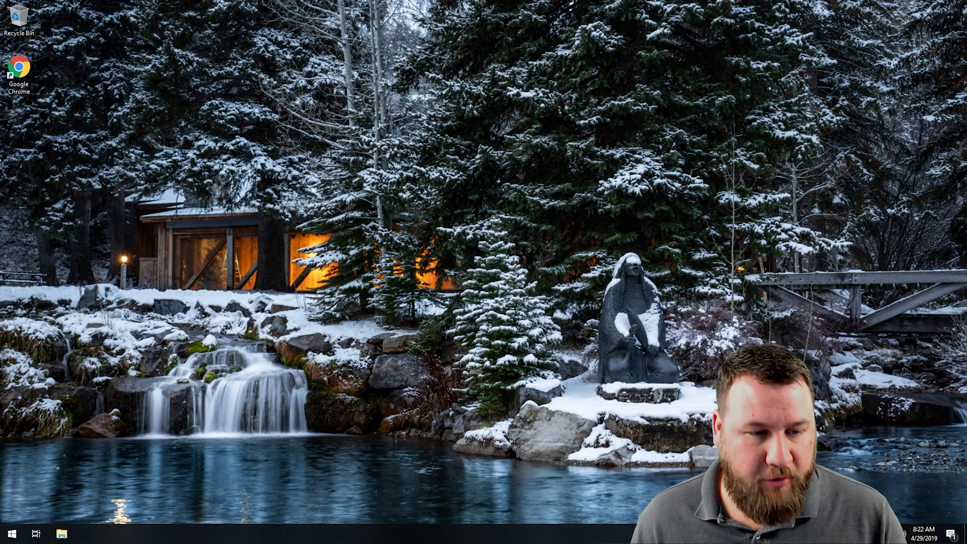
Switch 'Communicate with unpaired devices' to Off under Privacy > Other devices
{"action": "left_click", "coordinate": [12, 534]}
{"action": "type", "text": "priva"}
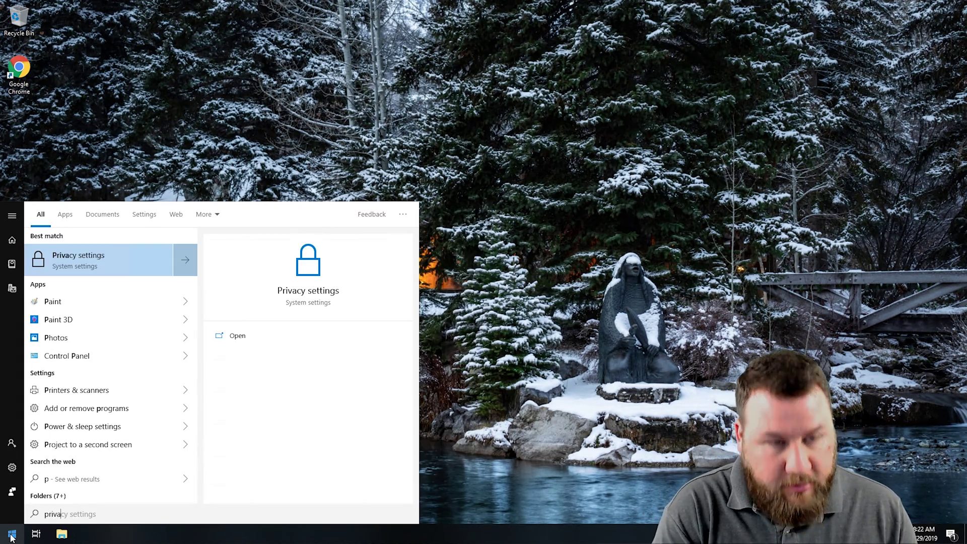
{"action": "type", "text": "cy"}
{"action": "key", "text": "Return"}
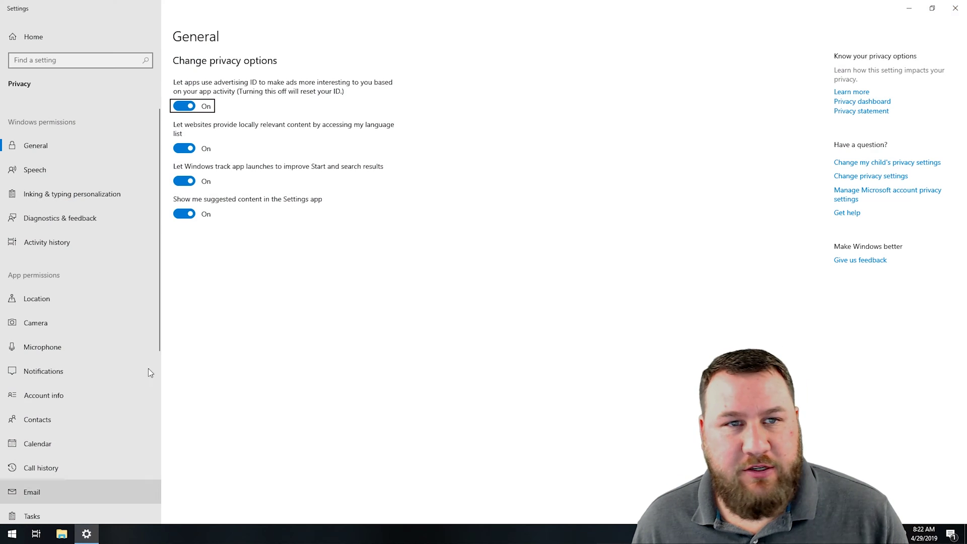
{"action": "scroll", "coordinate": [83, 293], "scroll_direction": "down", "scroll_amount": 3}
{"action": "scroll", "coordinate": [84, 293], "scroll_direction": "down", "scroll_amount": 2}
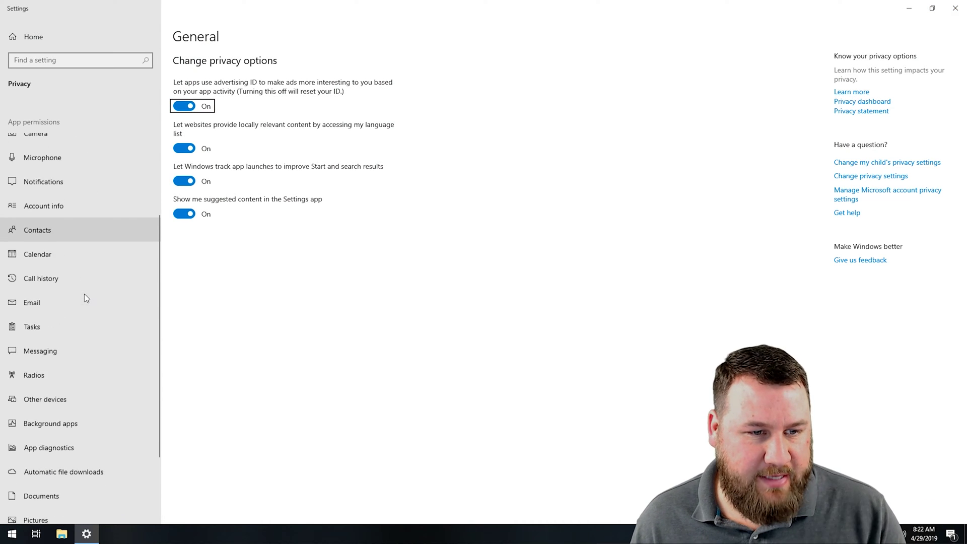
{"action": "left_click", "coordinate": [47, 403]}
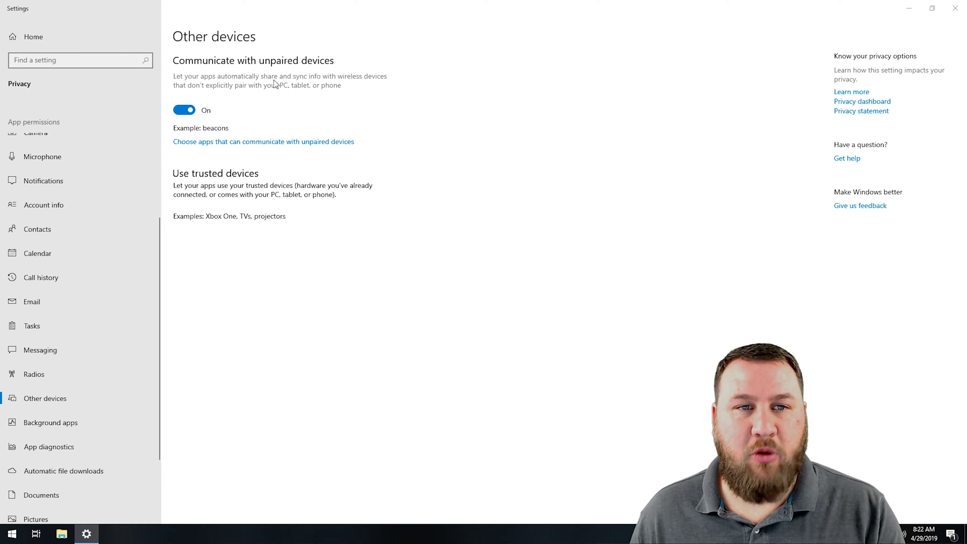
{"action": "left_click", "coordinate": [184, 110]}
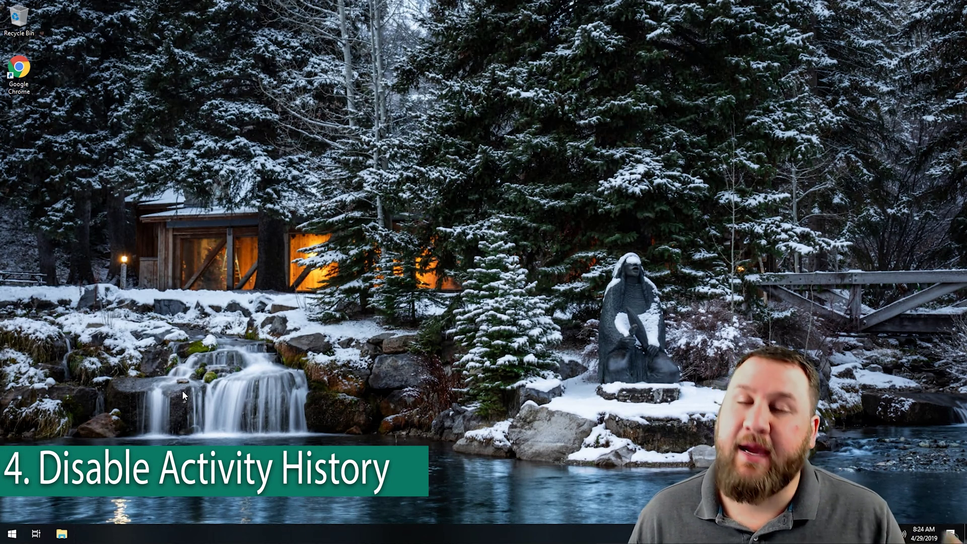
Uncheck both activity history boxes in Privacy > Activity history and clear the stored history
{"action": "left_click", "coordinate": [3, 539]}
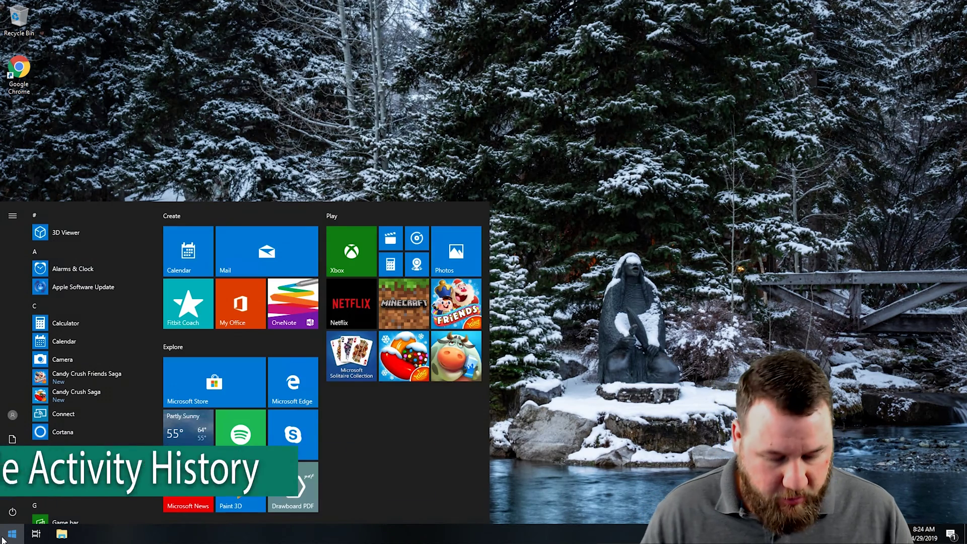
{"action": "type", "text": "privacy"}
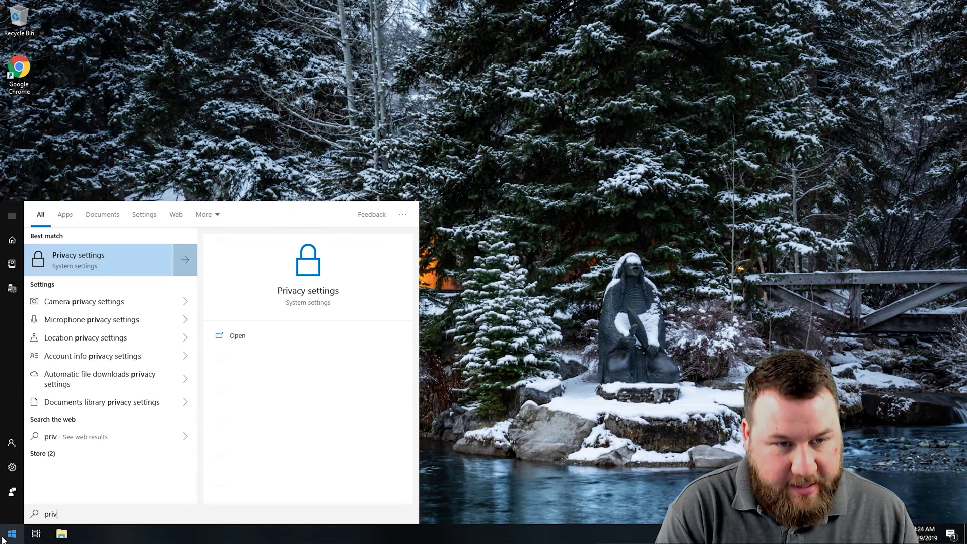
{"action": "left_click", "coordinate": [112, 255]}
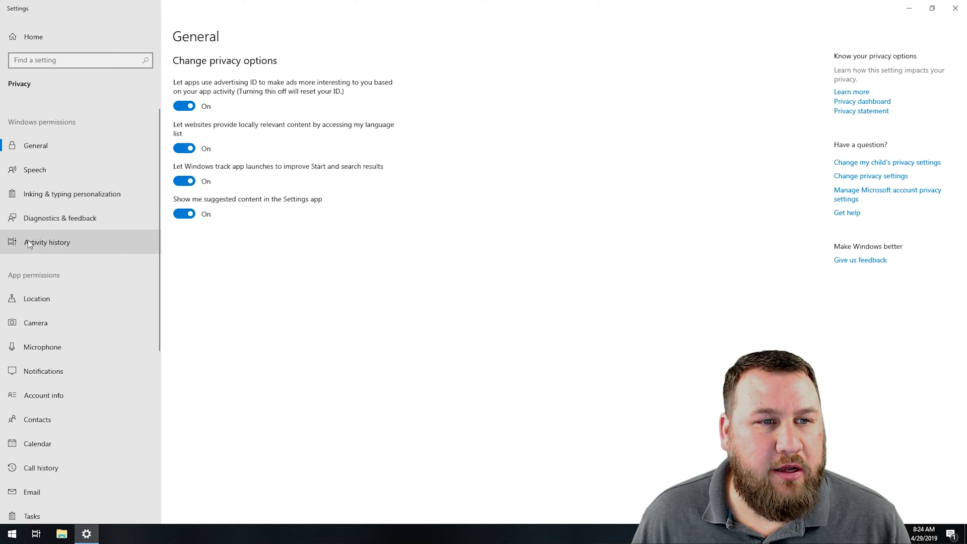
{"action": "left_click", "coordinate": [57, 242]}
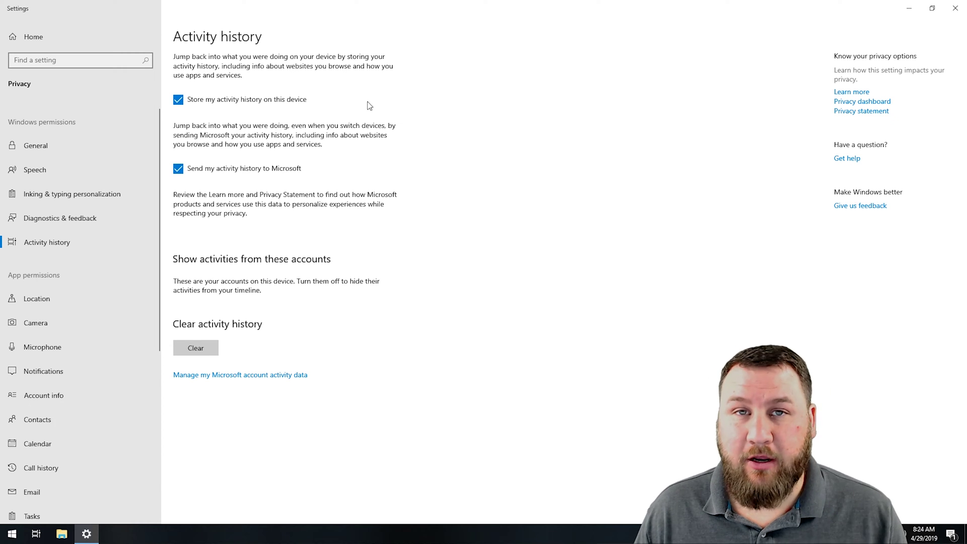
{"action": "left_click", "coordinate": [178, 102]}
{"action": "left_click", "coordinate": [176, 168]}
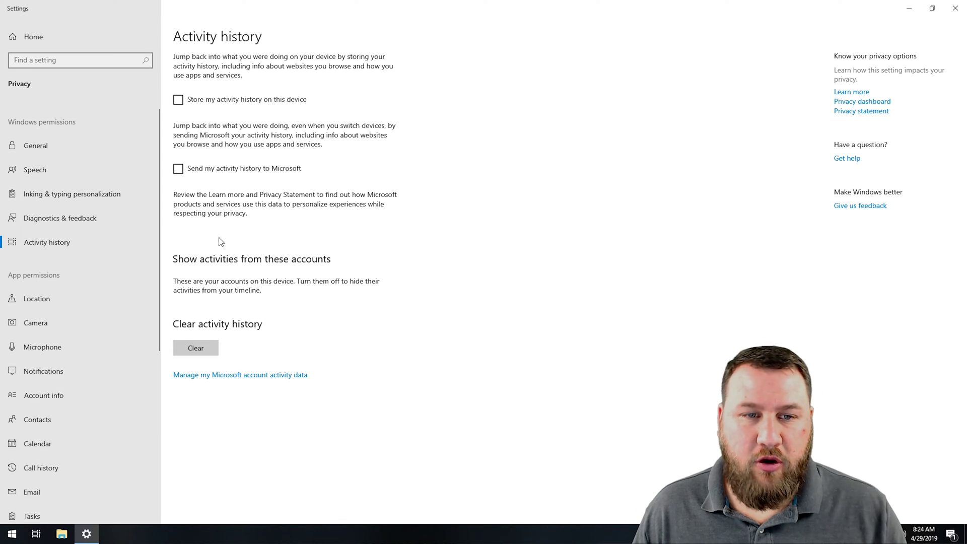
{"action": "left_click", "coordinate": [192, 356]}
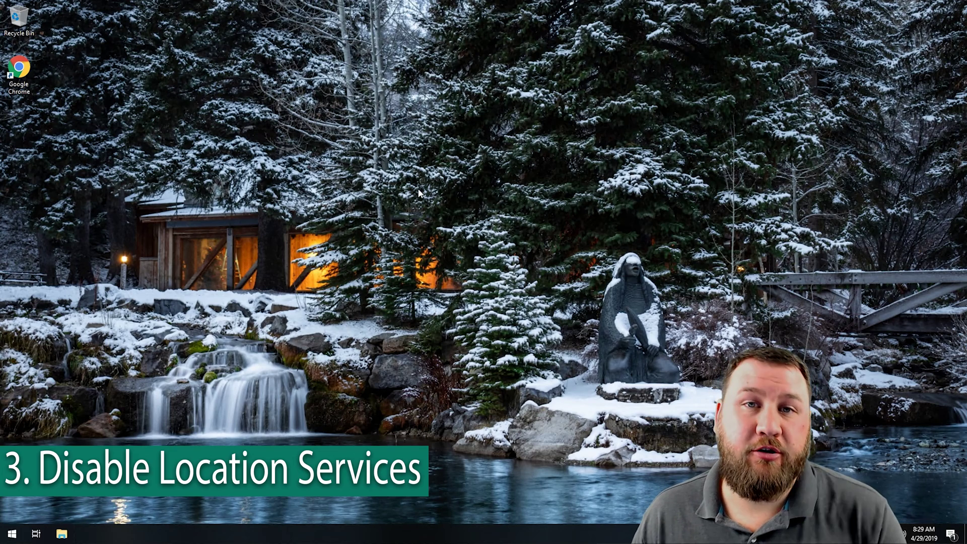
Switch 'Location for this device' to Off via Privacy > Location > Change
{"action": "left_click", "coordinate": [11, 534]}
{"action": "type", "text": "privacy"}
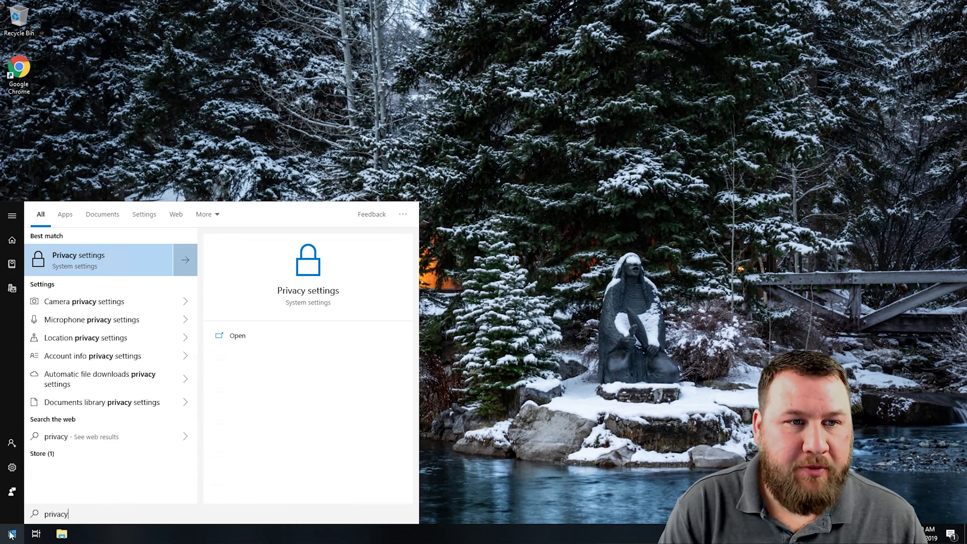
{"action": "key", "text": "Return"}
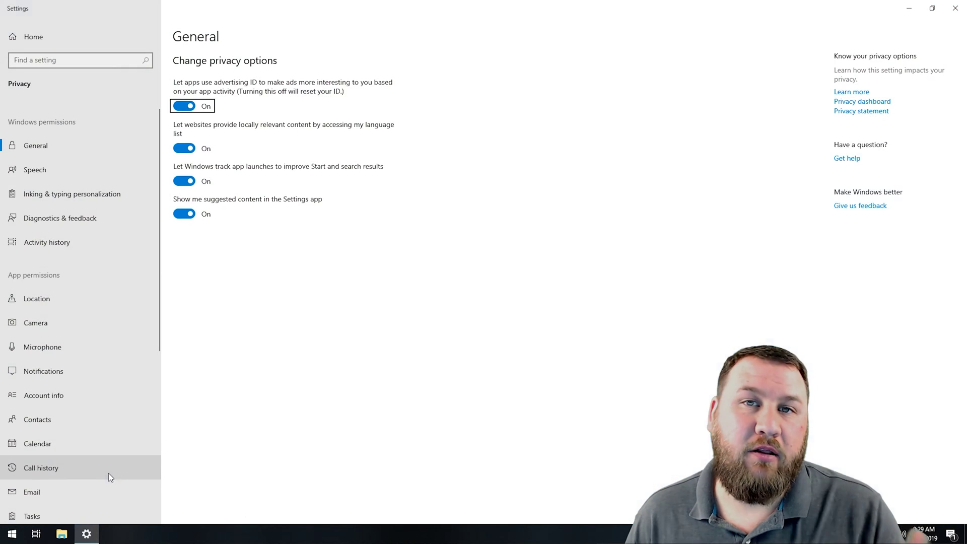
{"action": "left_click", "coordinate": [39, 298]}
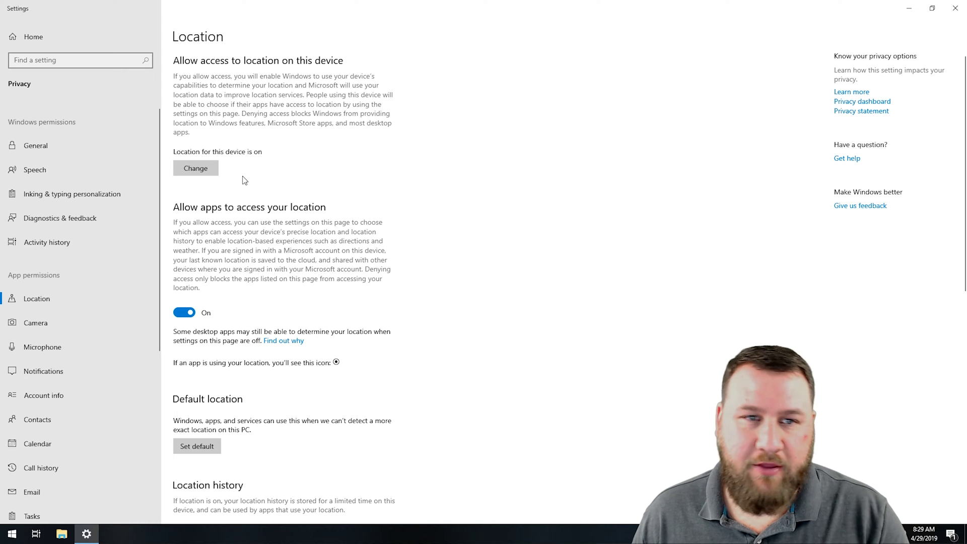
{"action": "left_click", "coordinate": [194, 170]}
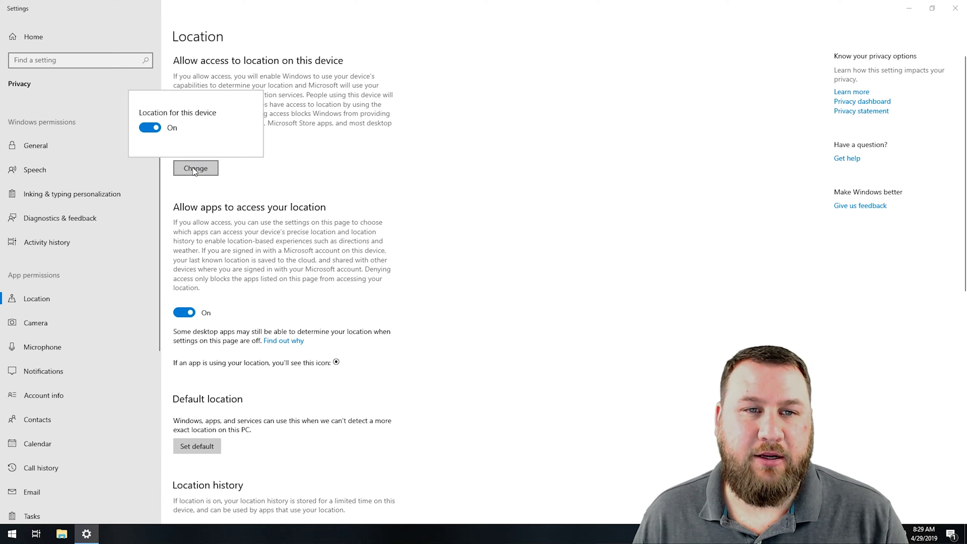
{"action": "left_click", "coordinate": [151, 128]}
{"action": "left_click", "coordinate": [513, 198]}
Scroll through the Location page to review the app permission list
{"action": "scroll", "coordinate": [270, 118], "scroll_direction": "down", "scroll_amount": 1}
{"action": "scroll", "coordinate": [269, 116], "scroll_direction": "down", "scroll_amount": 10}
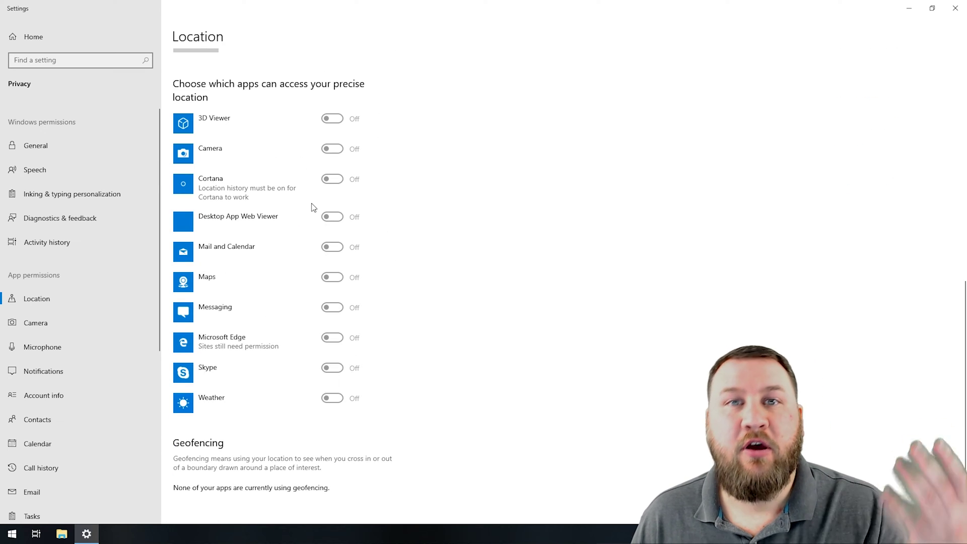
{"action": "scroll", "coordinate": [312, 208], "scroll_direction": "up", "scroll_amount": 4}
{"action": "scroll", "coordinate": [304, 280], "scroll_direction": "down", "scroll_amount": 4}
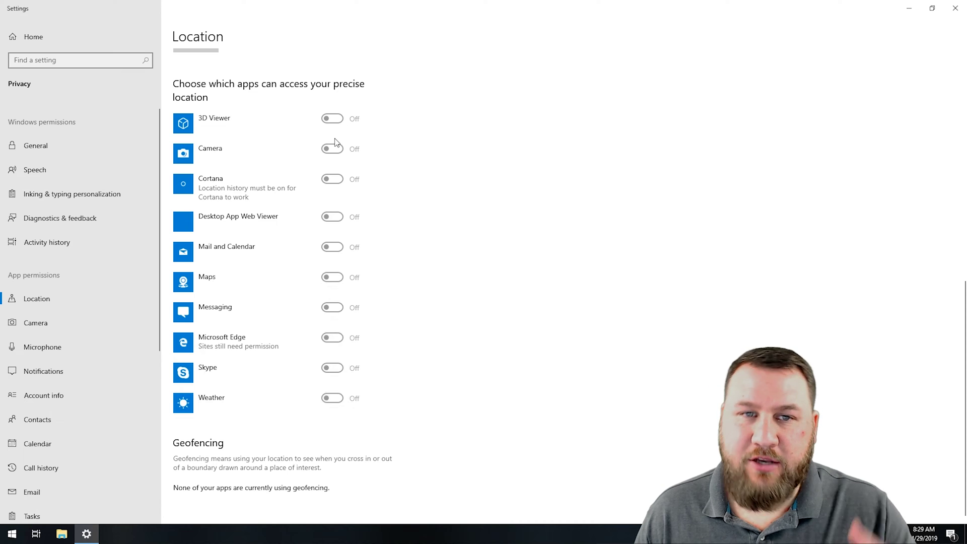
{"action": "scroll", "coordinate": [295, 266], "scroll_direction": "up", "scroll_amount": 8}
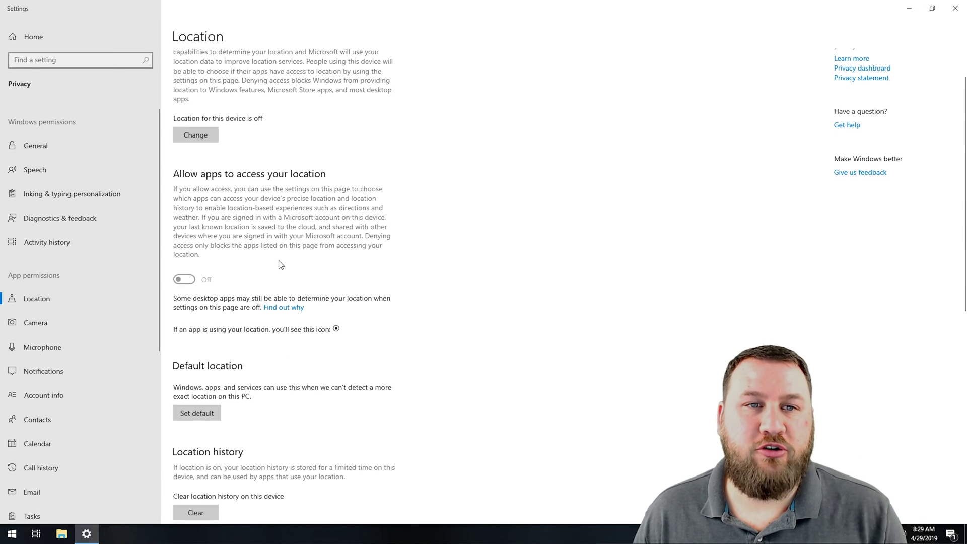
{"action": "scroll", "coordinate": [220, 158], "scroll_direction": "down", "scroll_amount": 8}
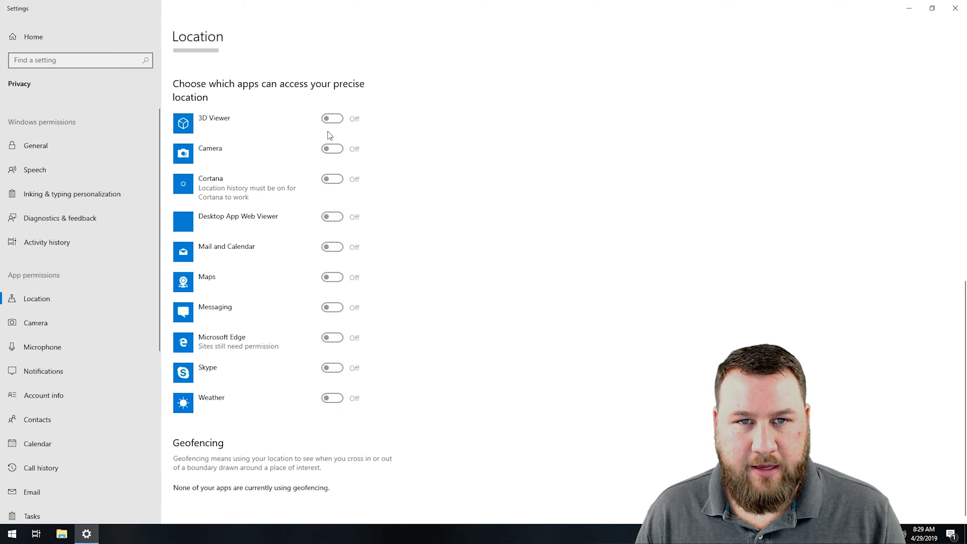
{"action": "scroll", "coordinate": [339, 263], "scroll_direction": "up", "scroll_amount": 8}
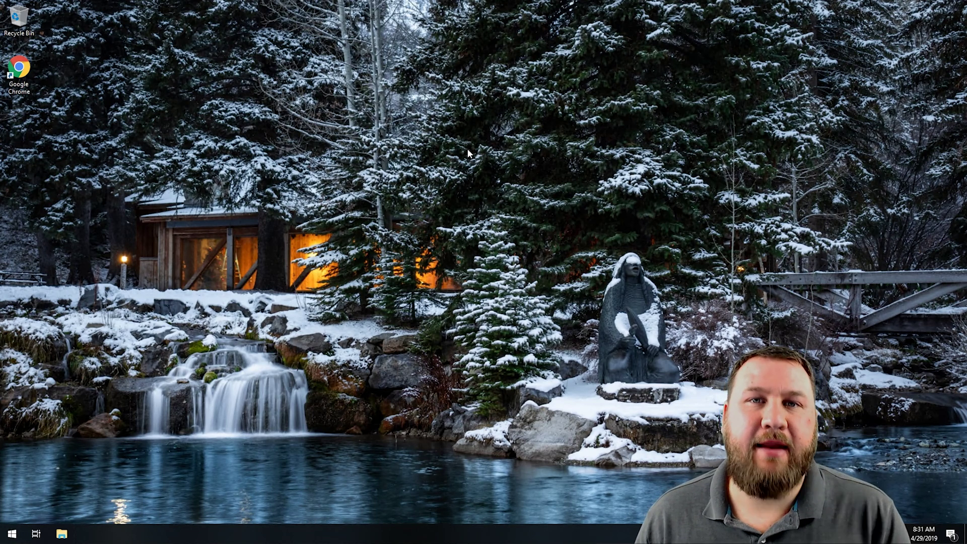
In Privacy > General, switch off advertising ID, language list, app-launch tracking and suggested content
{"action": "left_click", "coordinate": [12, 534]}
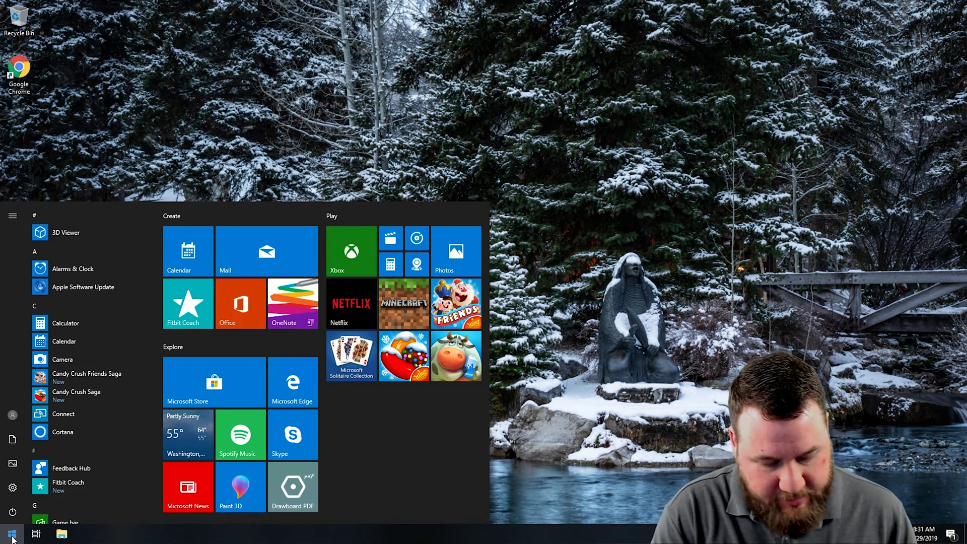
{"action": "type", "text": "privacy"}
{"action": "key", "text": "Return"}
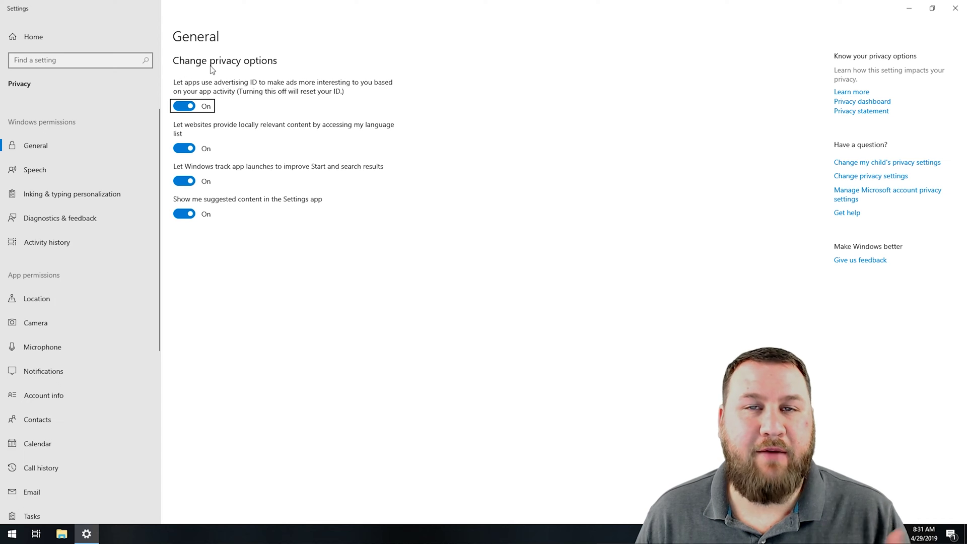
{"action": "key", "text": "space"}
{"action": "key", "text": "space"}
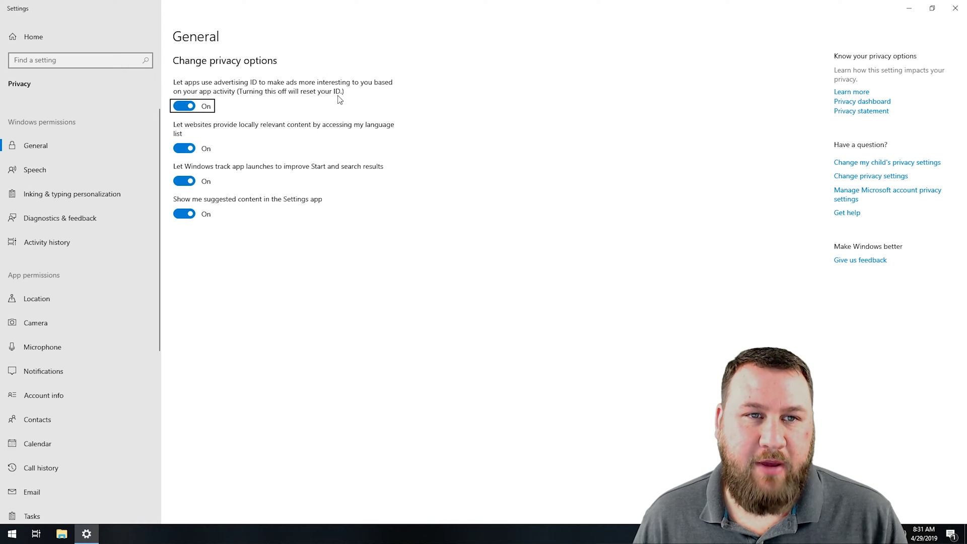
{"action": "left_click", "coordinate": [188, 106]}
{"action": "left_click", "coordinate": [187, 149]}
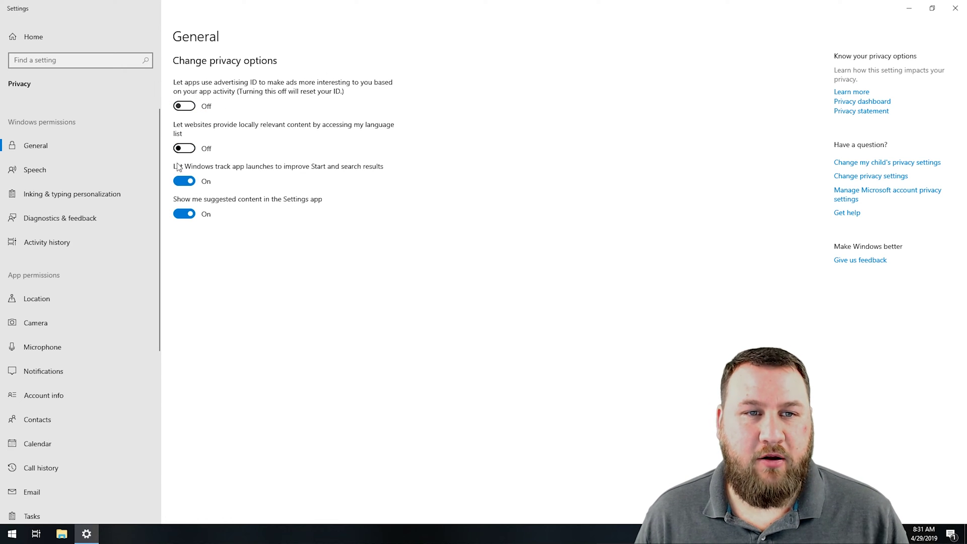
{"action": "left_click", "coordinate": [182, 180]}
{"action": "left_click", "coordinate": [183, 214]}
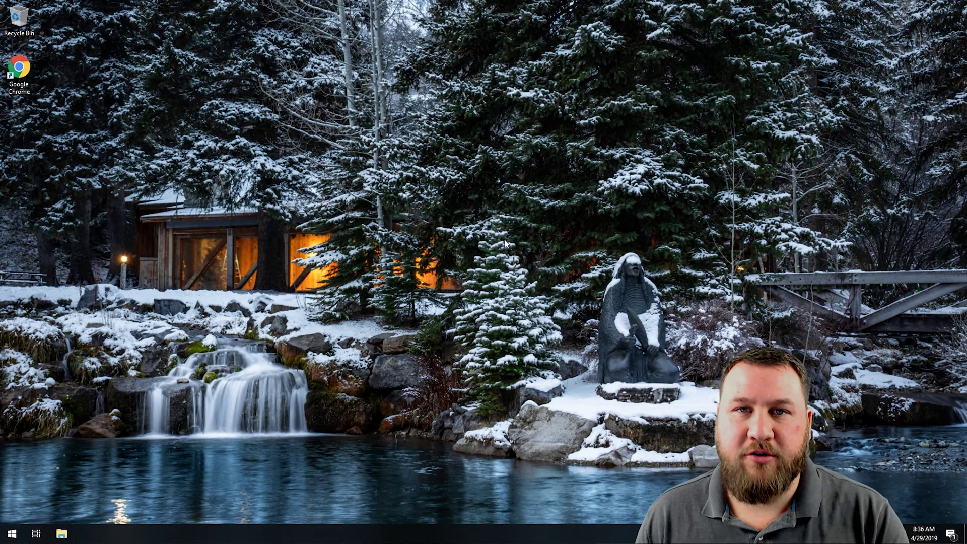
In Cortana > Talk to Cortana, switch off Hey Cortana, the keyboard shortcut and Lock Screen use
{"action": "left_click", "coordinate": [11, 537]}
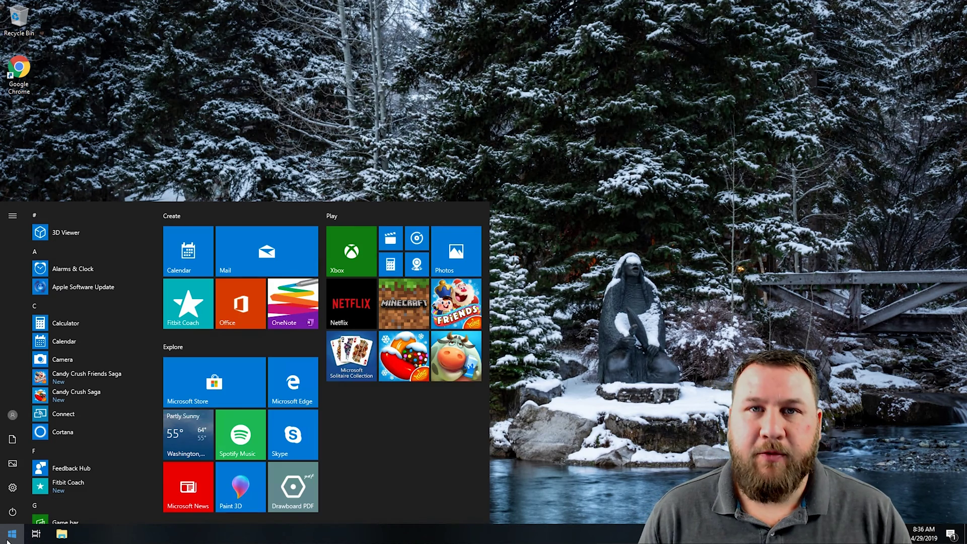
{"action": "type", "text": "settings"}
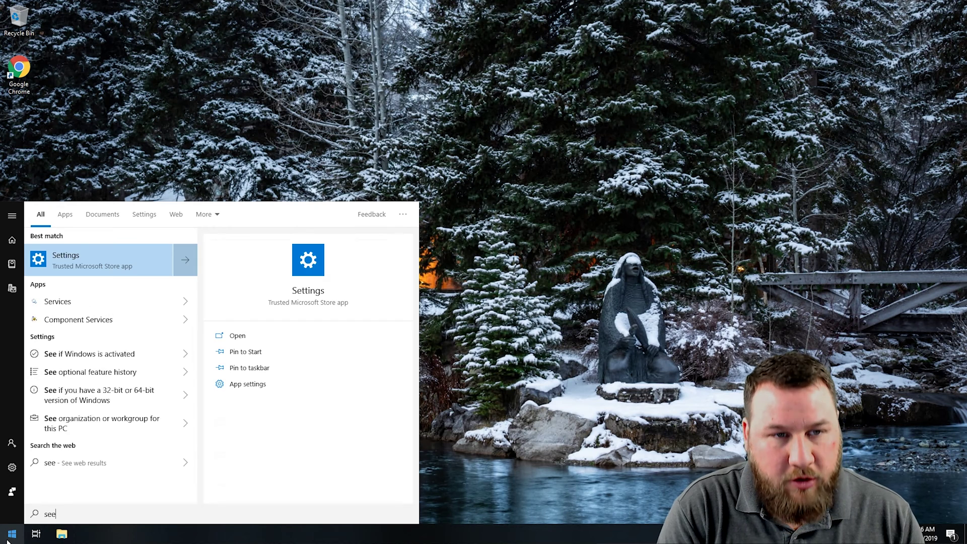
{"action": "key", "text": "Return"}
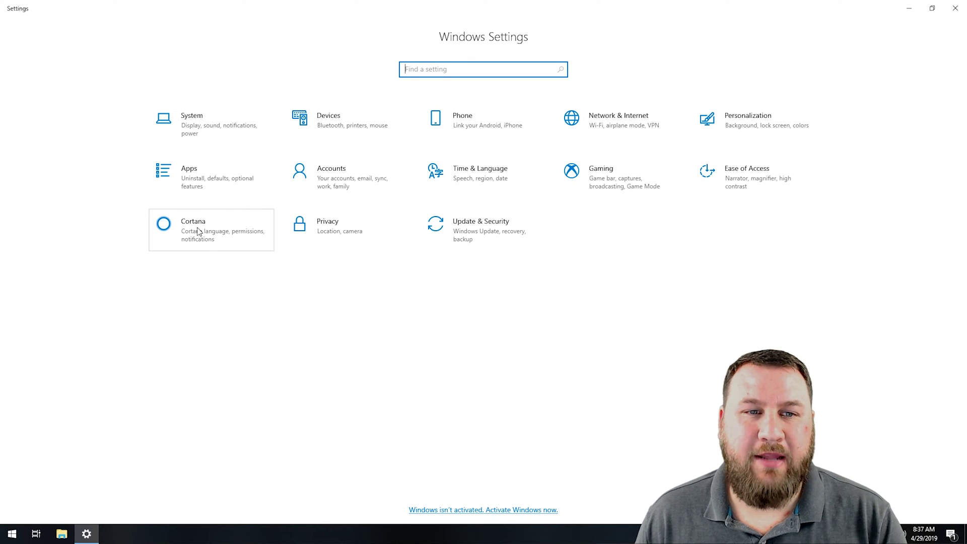
{"action": "left_click", "coordinate": [198, 232]}
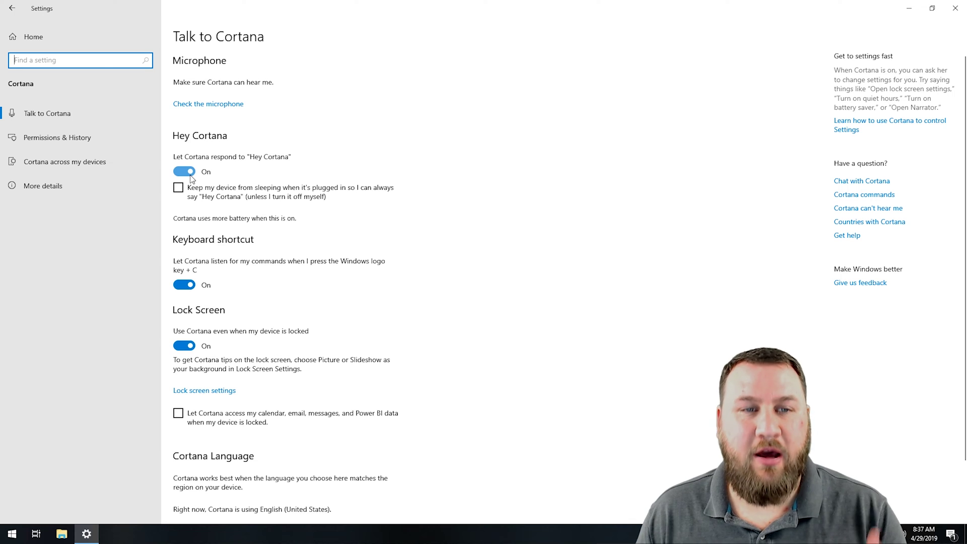
{"action": "left_click", "coordinate": [190, 175]}
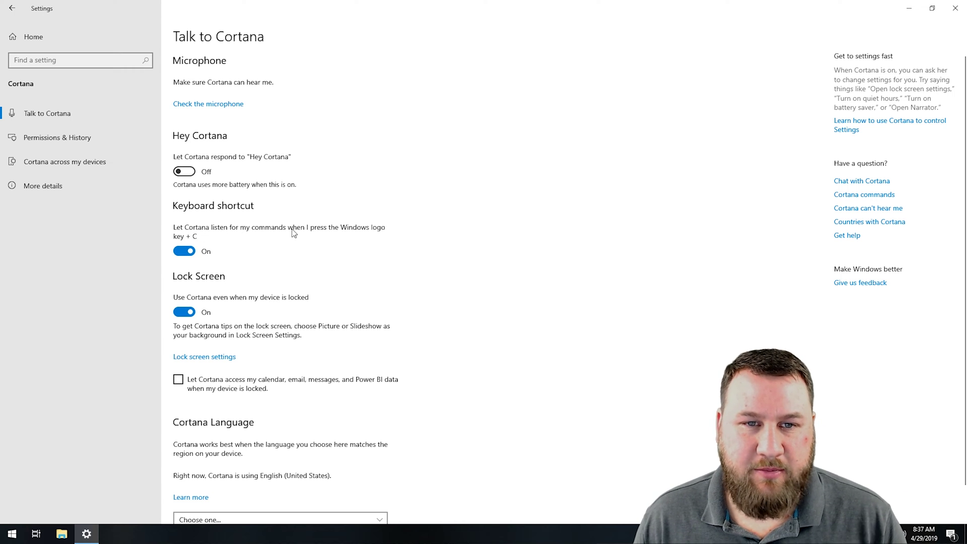
{"action": "left_click", "coordinate": [184, 251]}
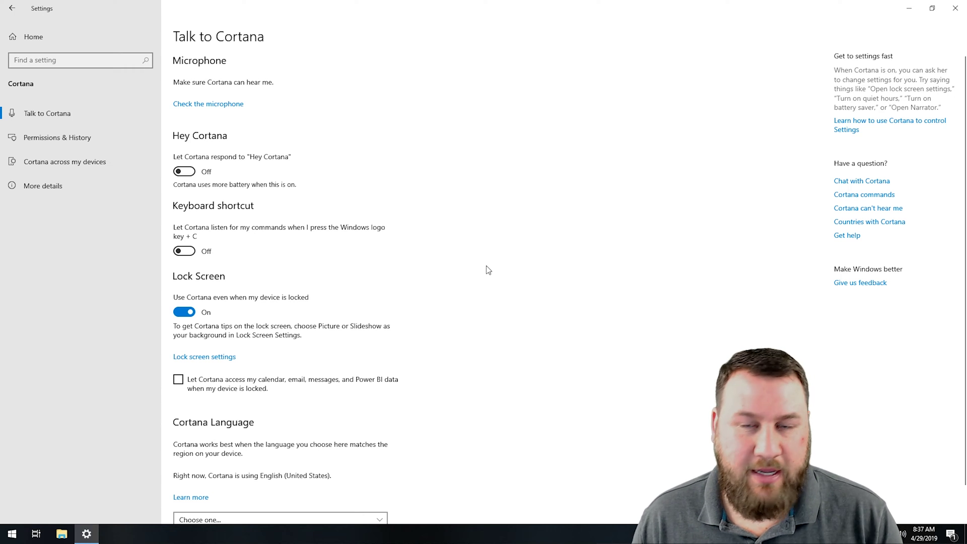
{"action": "left_click", "coordinate": [189, 313]}
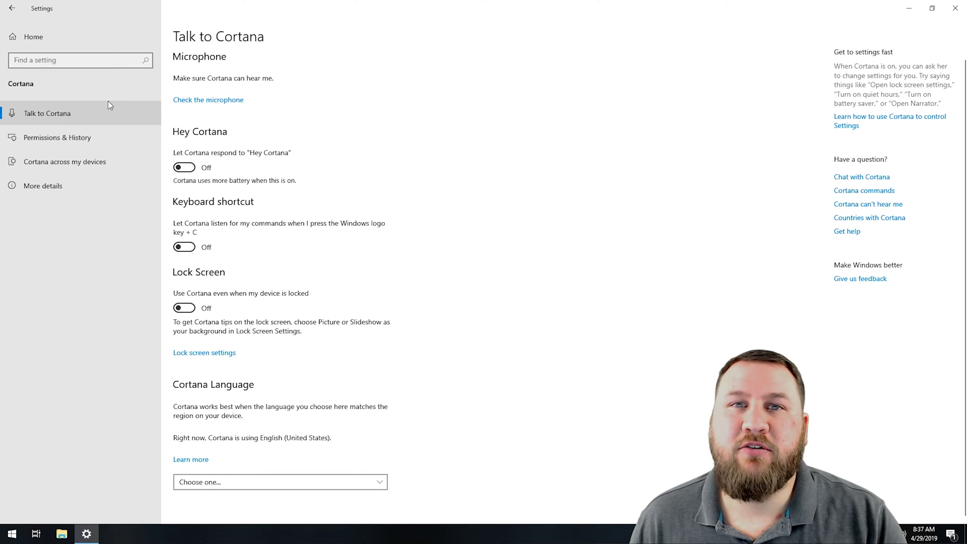
{"action": "left_click", "coordinate": [46, 140]}
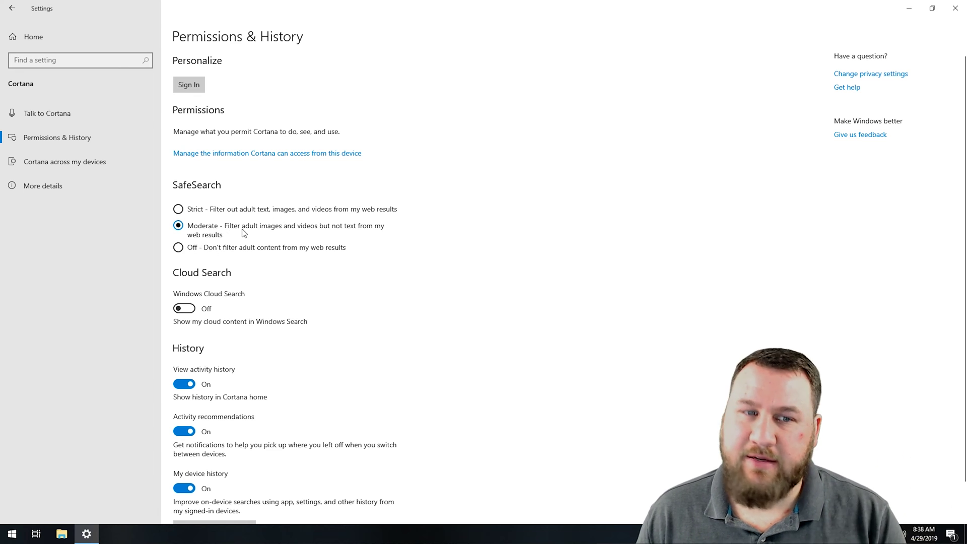
In Permissions & History, keep Windows Cloud Search off and switch off View activity history, Activity recommendations and My device history
{"action": "scroll", "coordinate": [379, 264], "scroll_direction": "down", "scroll_amount": 1}
{"action": "left_click", "coordinate": [185, 267]}
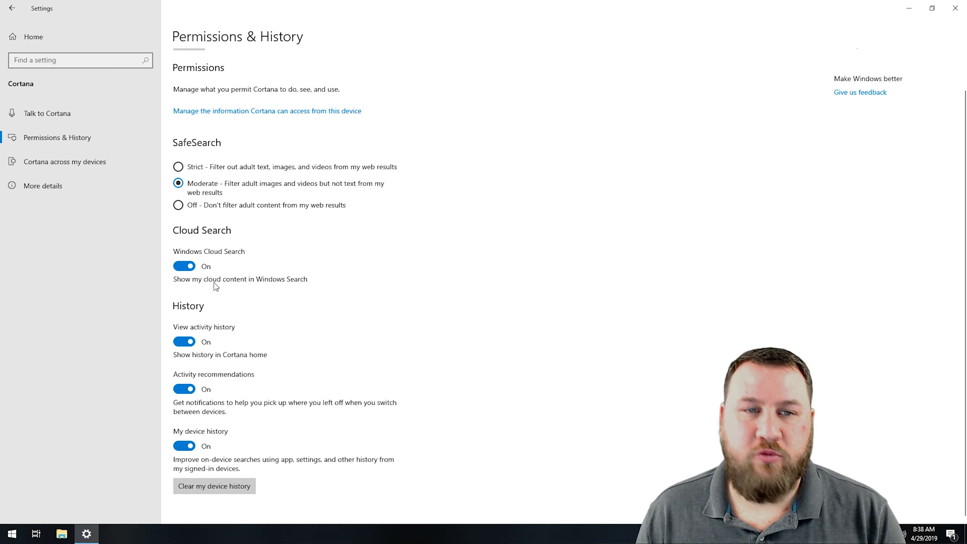
{"action": "left_click", "coordinate": [186, 267]}
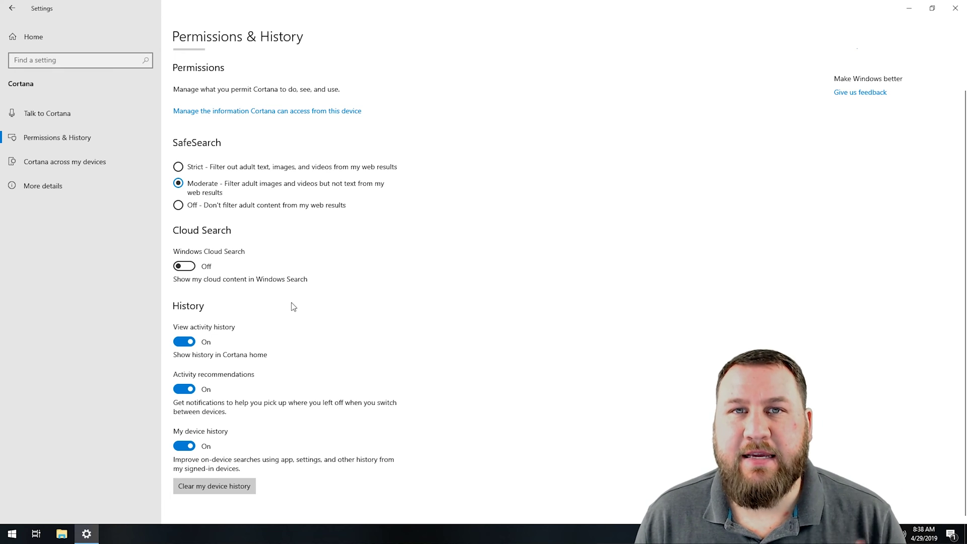
{"action": "left_click", "coordinate": [184, 343]}
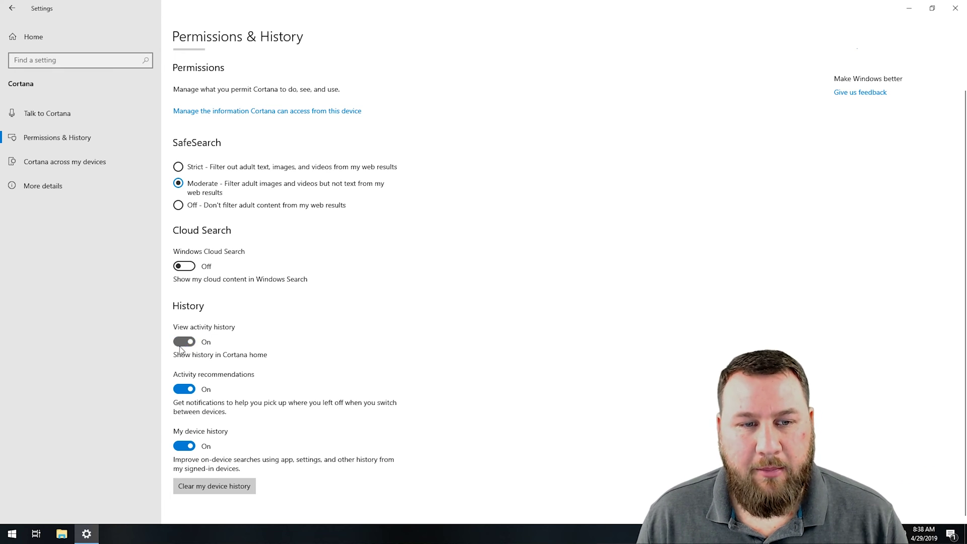
{"action": "left_click", "coordinate": [186, 391]}
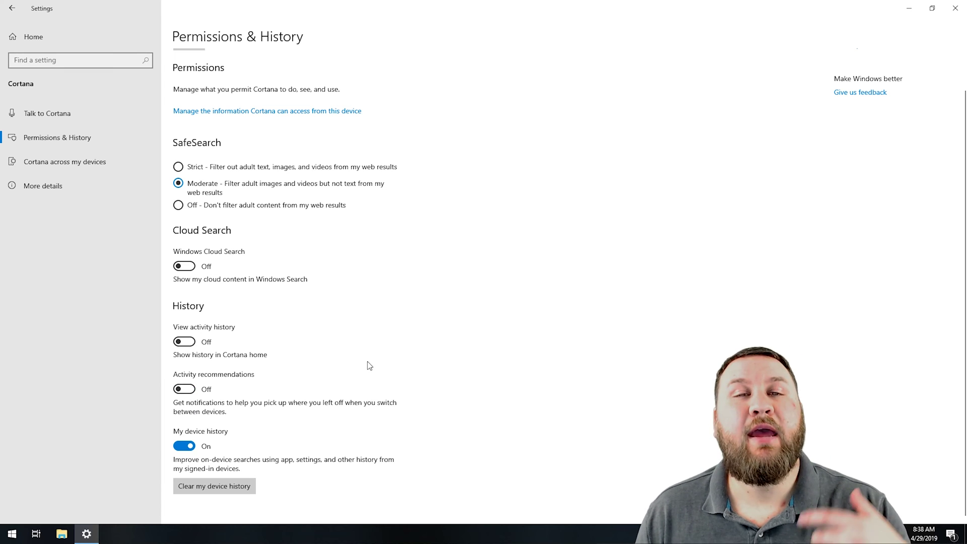
{"action": "left_click", "coordinate": [183, 449]}
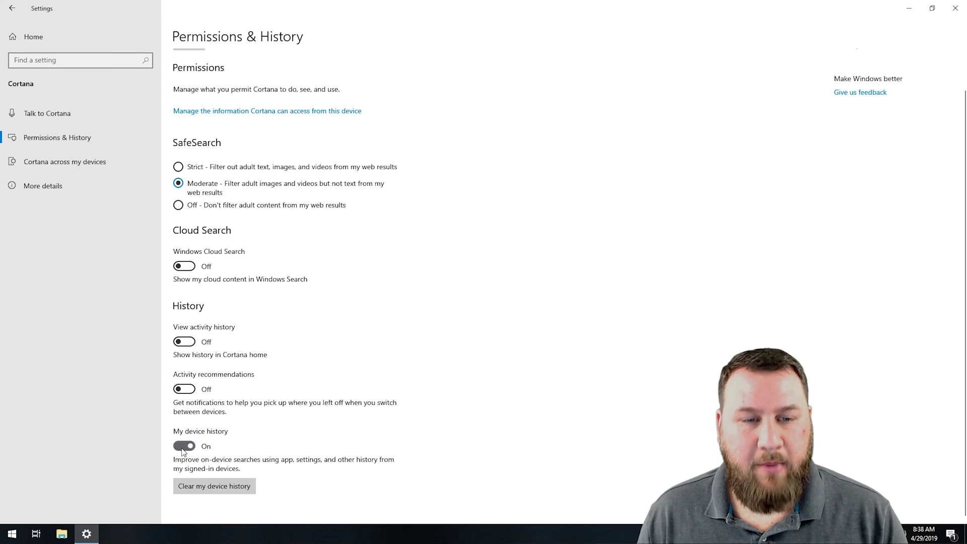